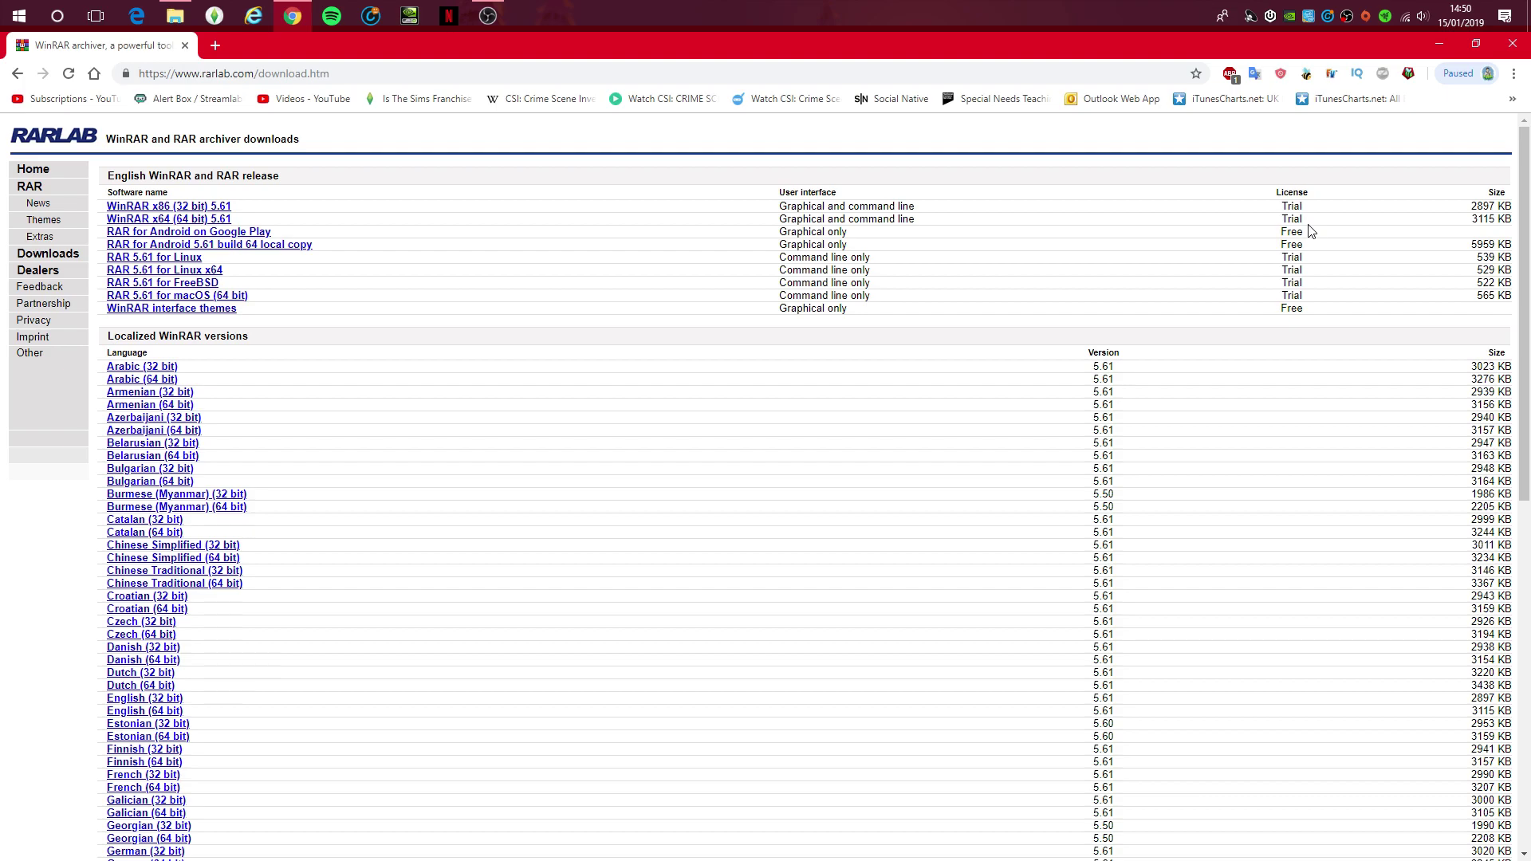
{"action": "key", "text": "super"}
{"action": "type", "text": "winrar"}
{"action": "key", "text": "Return"}
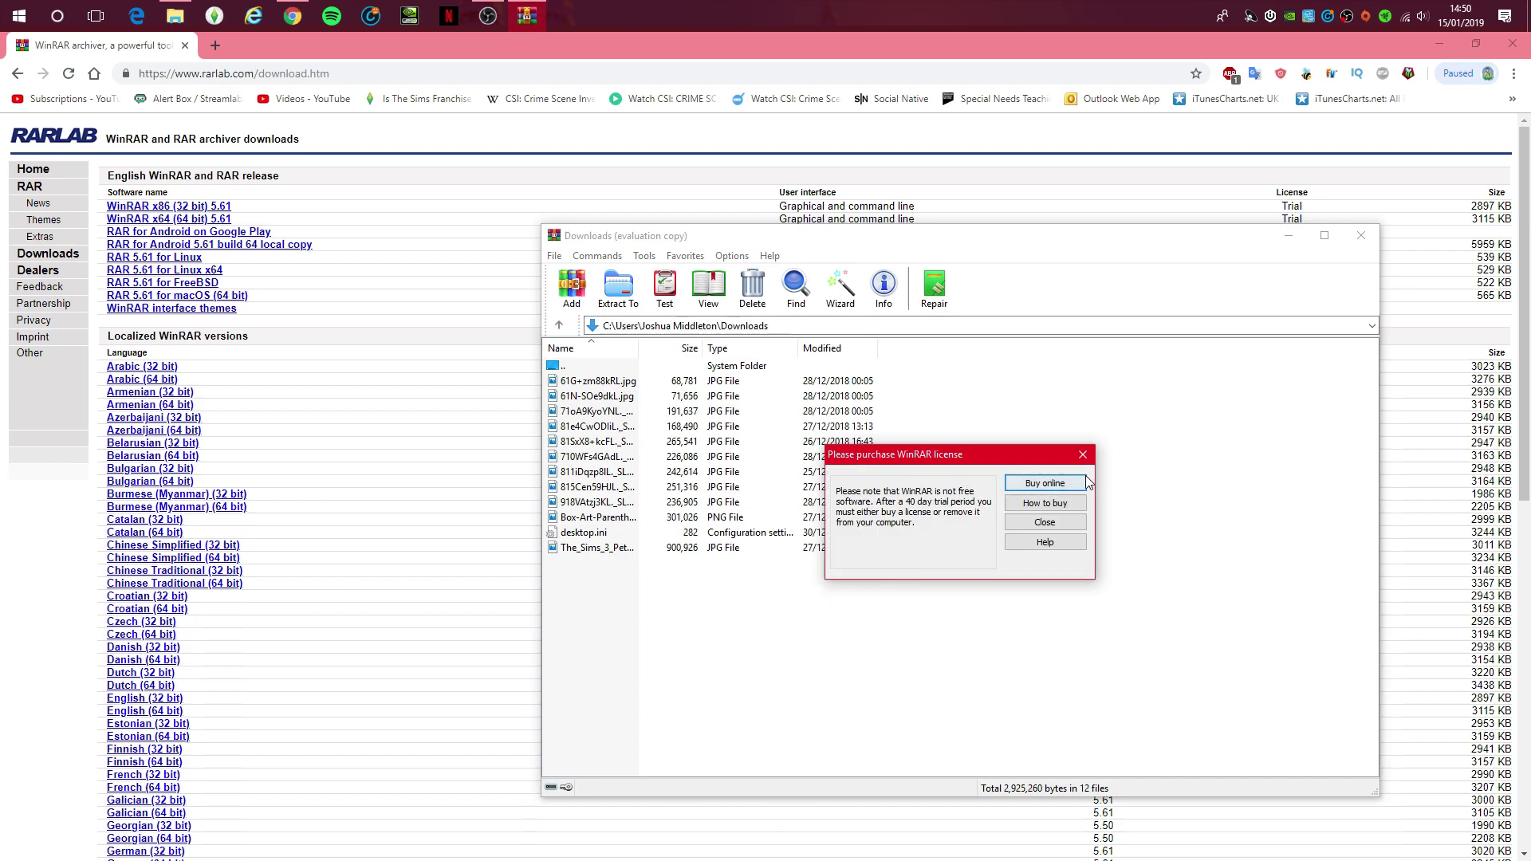
{"action": "left_click", "coordinate": [1052, 525]}
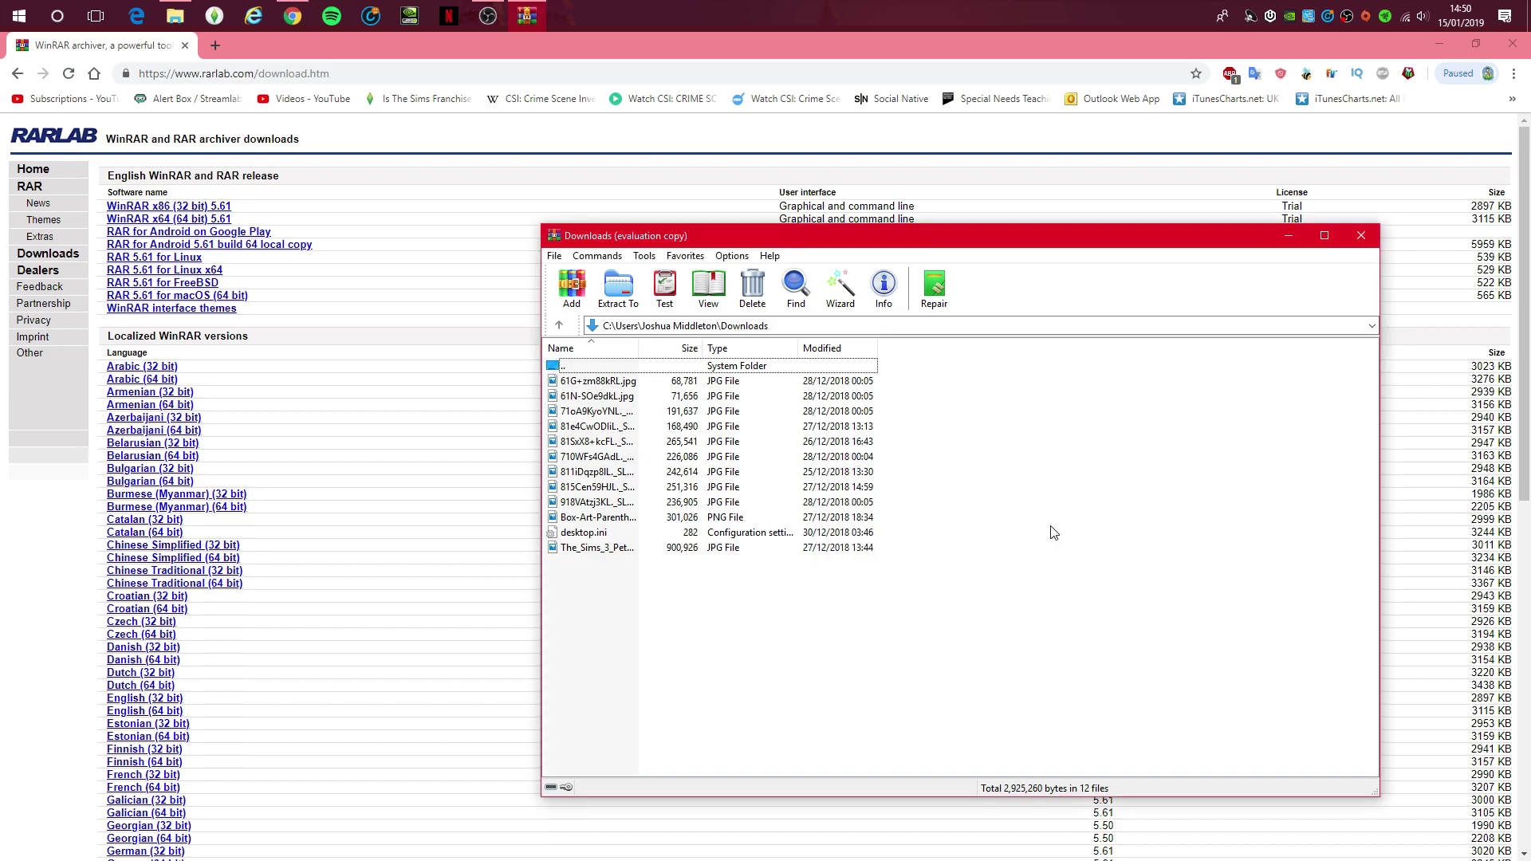
{"action": "left_click", "coordinate": [1360, 235]}
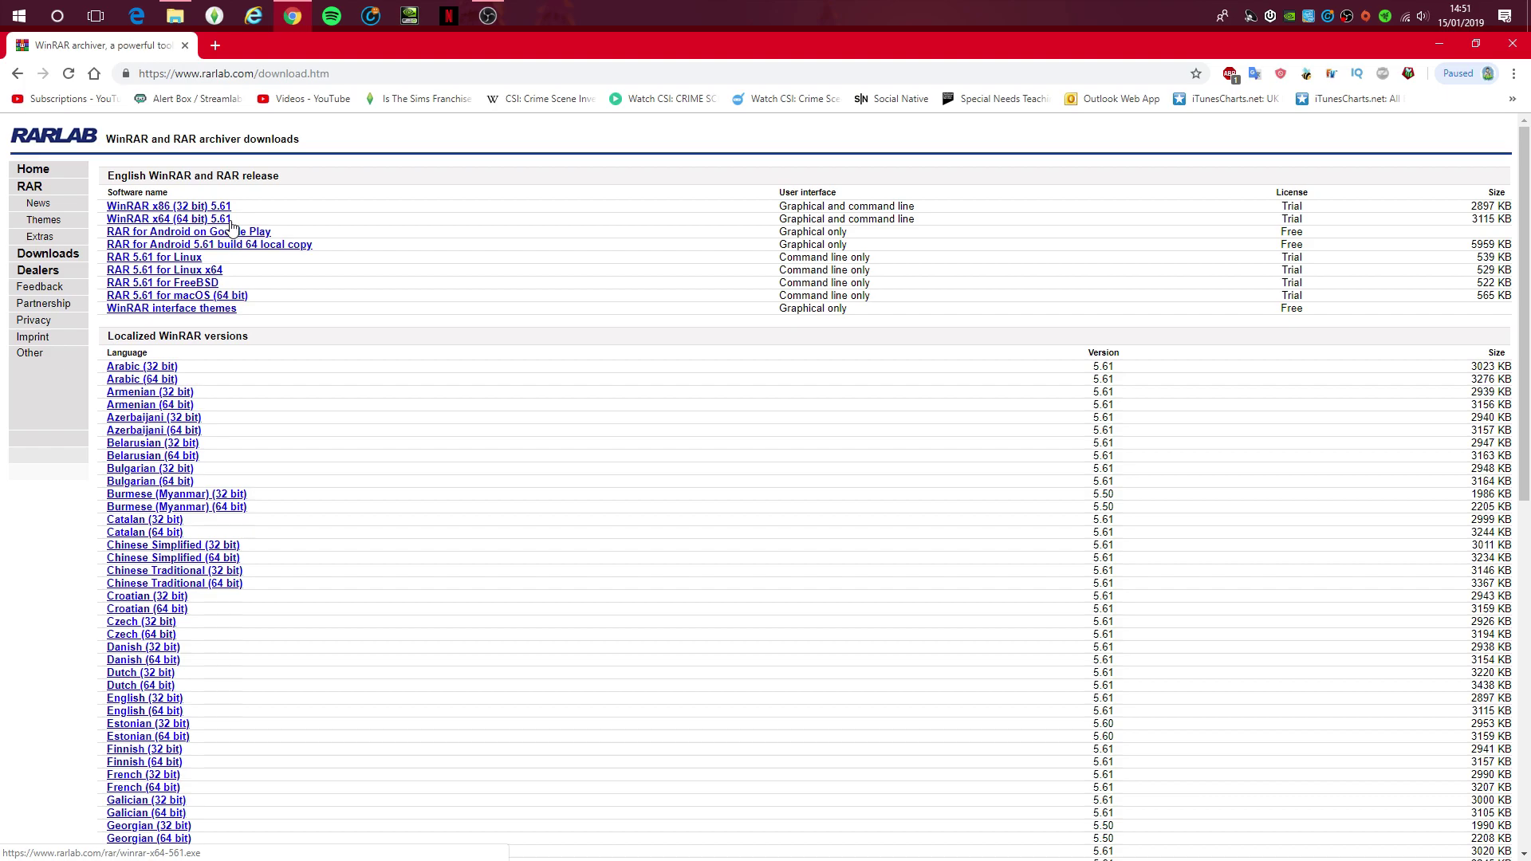
{"action": "key", "text": "super"}
{"action": "type", "text": "about"}
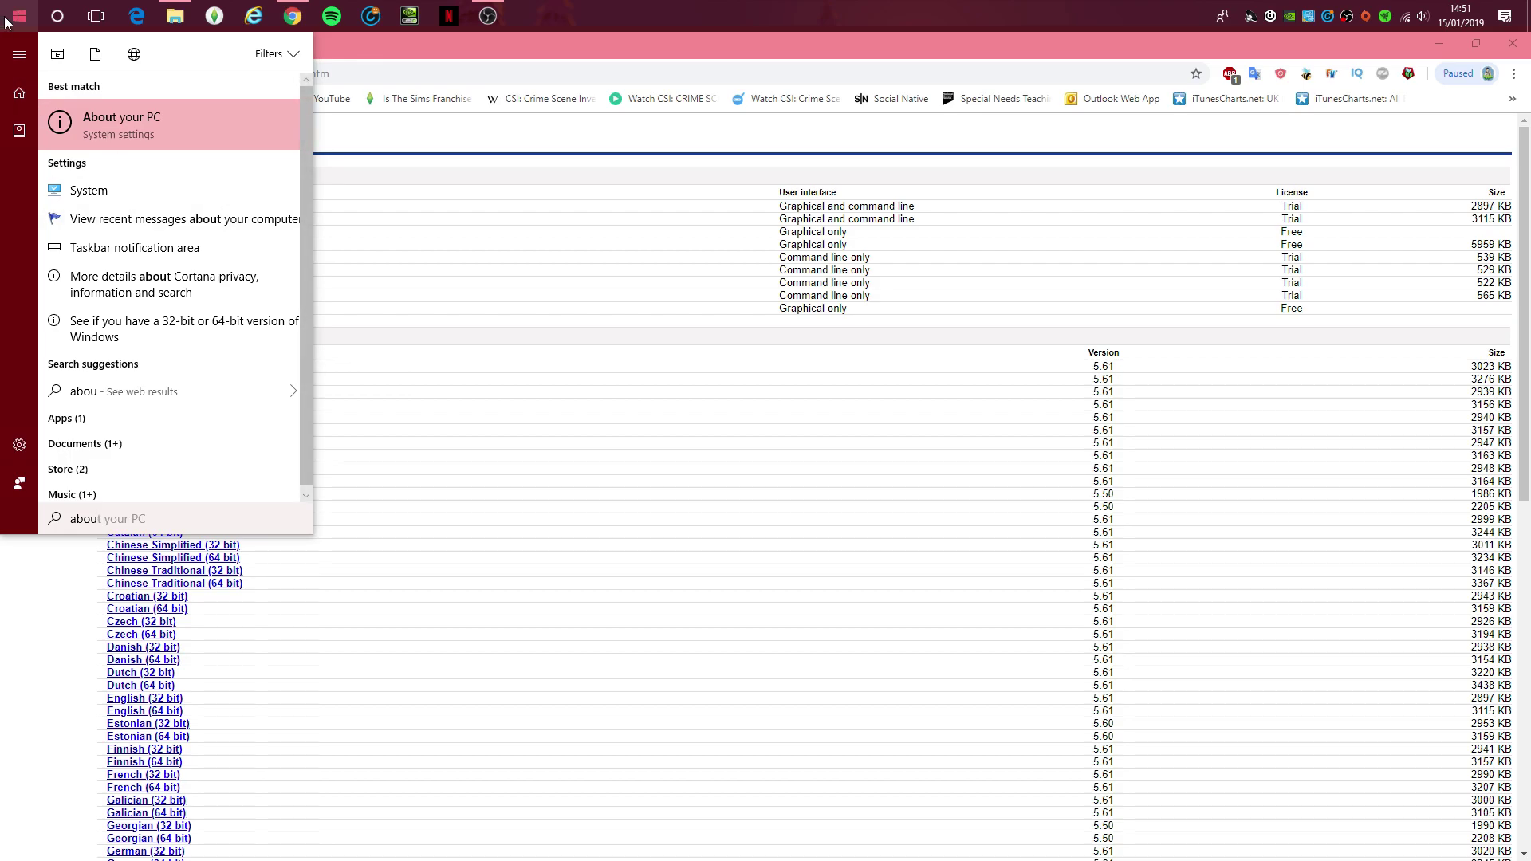
{"action": "left_click", "coordinate": [20, 16]}
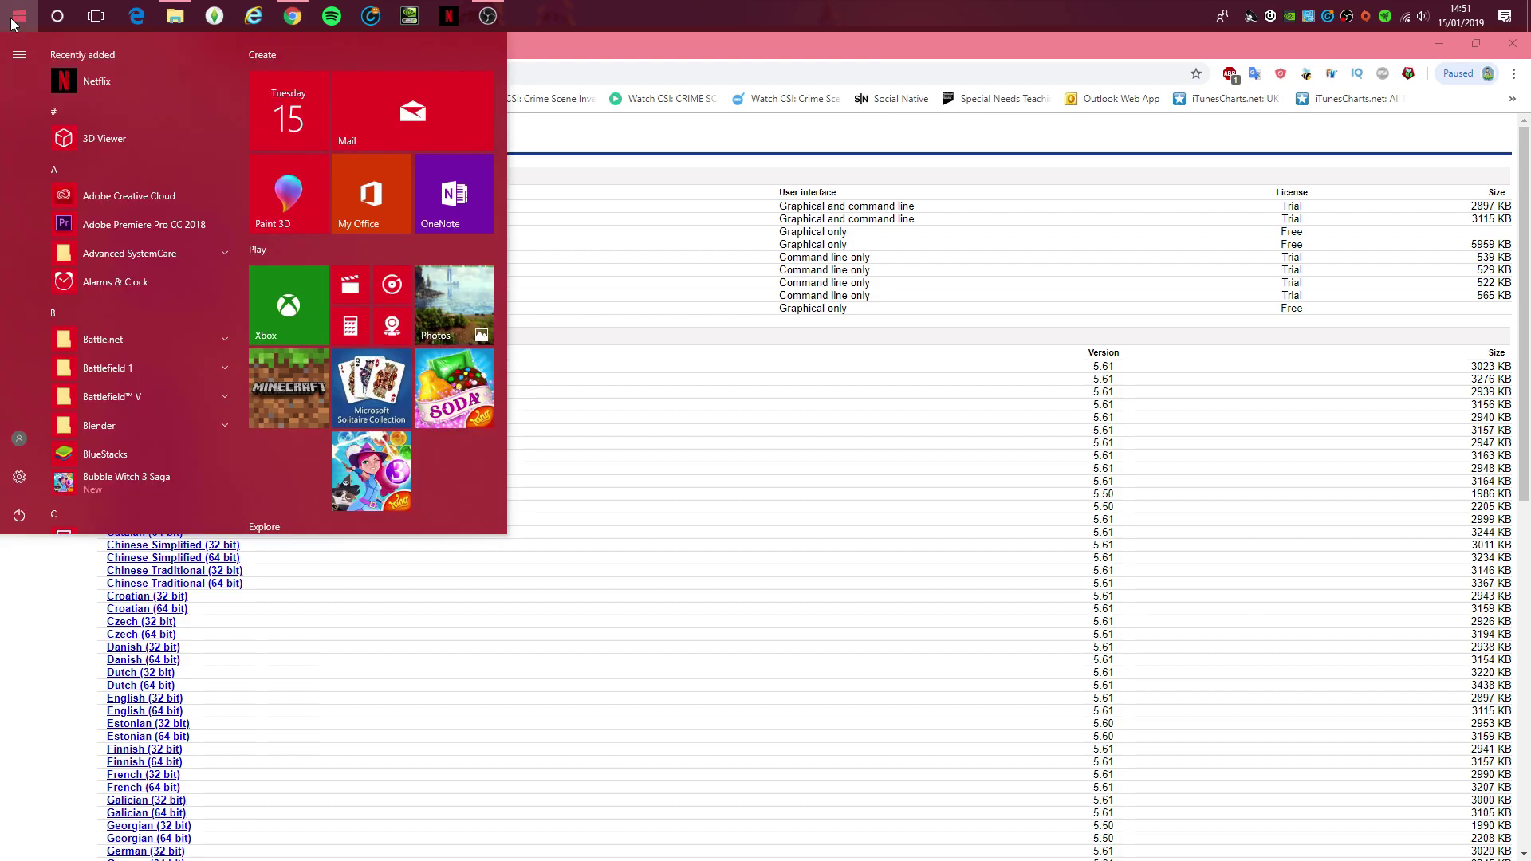
{"action": "type", "text": "about"}
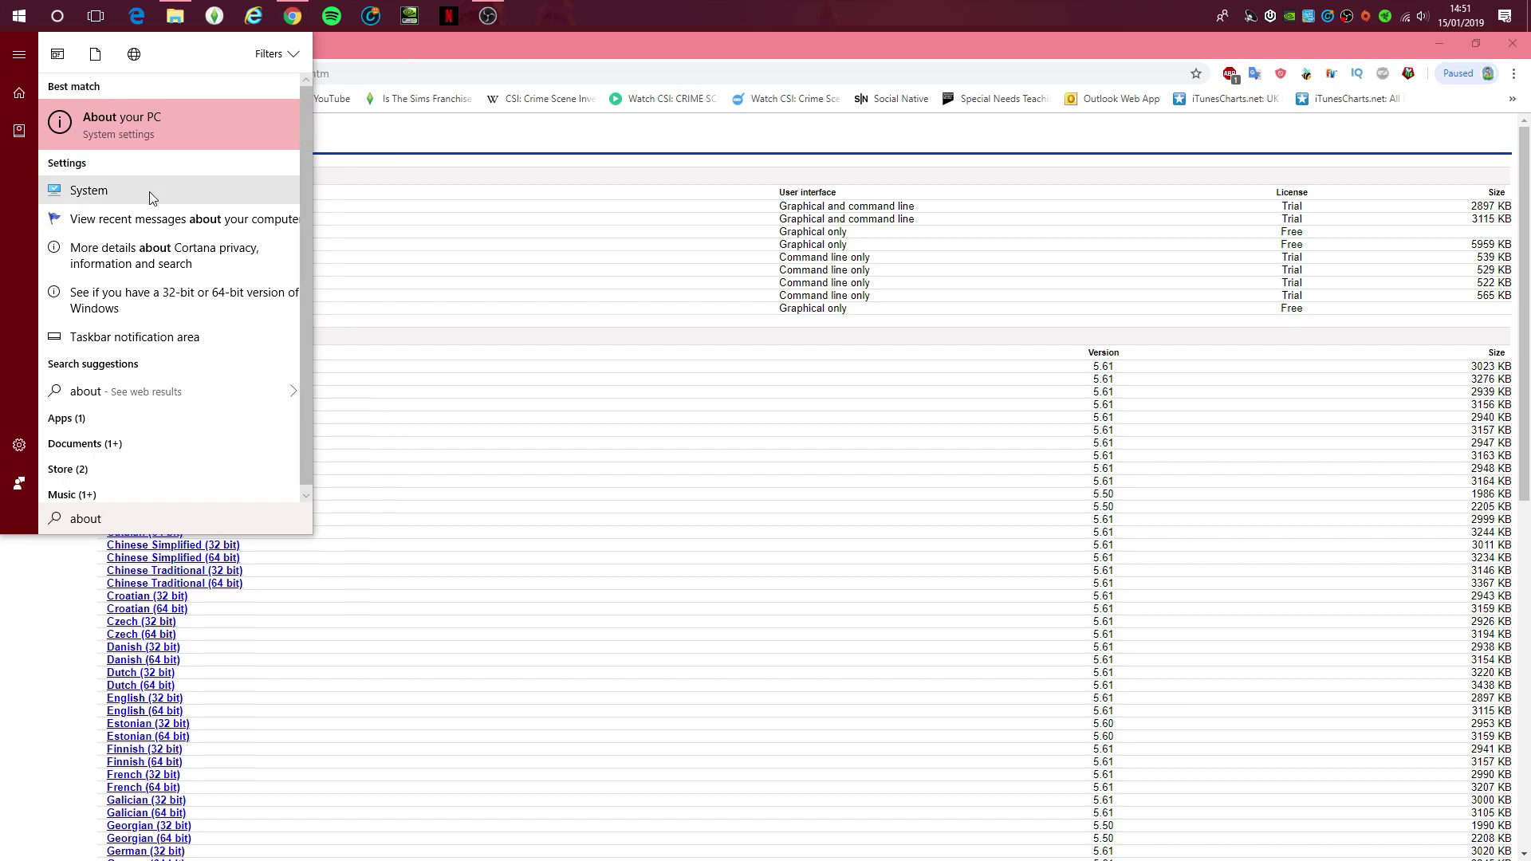
{"action": "left_click", "coordinate": [150, 132]}
{"action": "scroll", "coordinate": [814, 419], "scroll_direction": "down", "scroll_amount": 2}
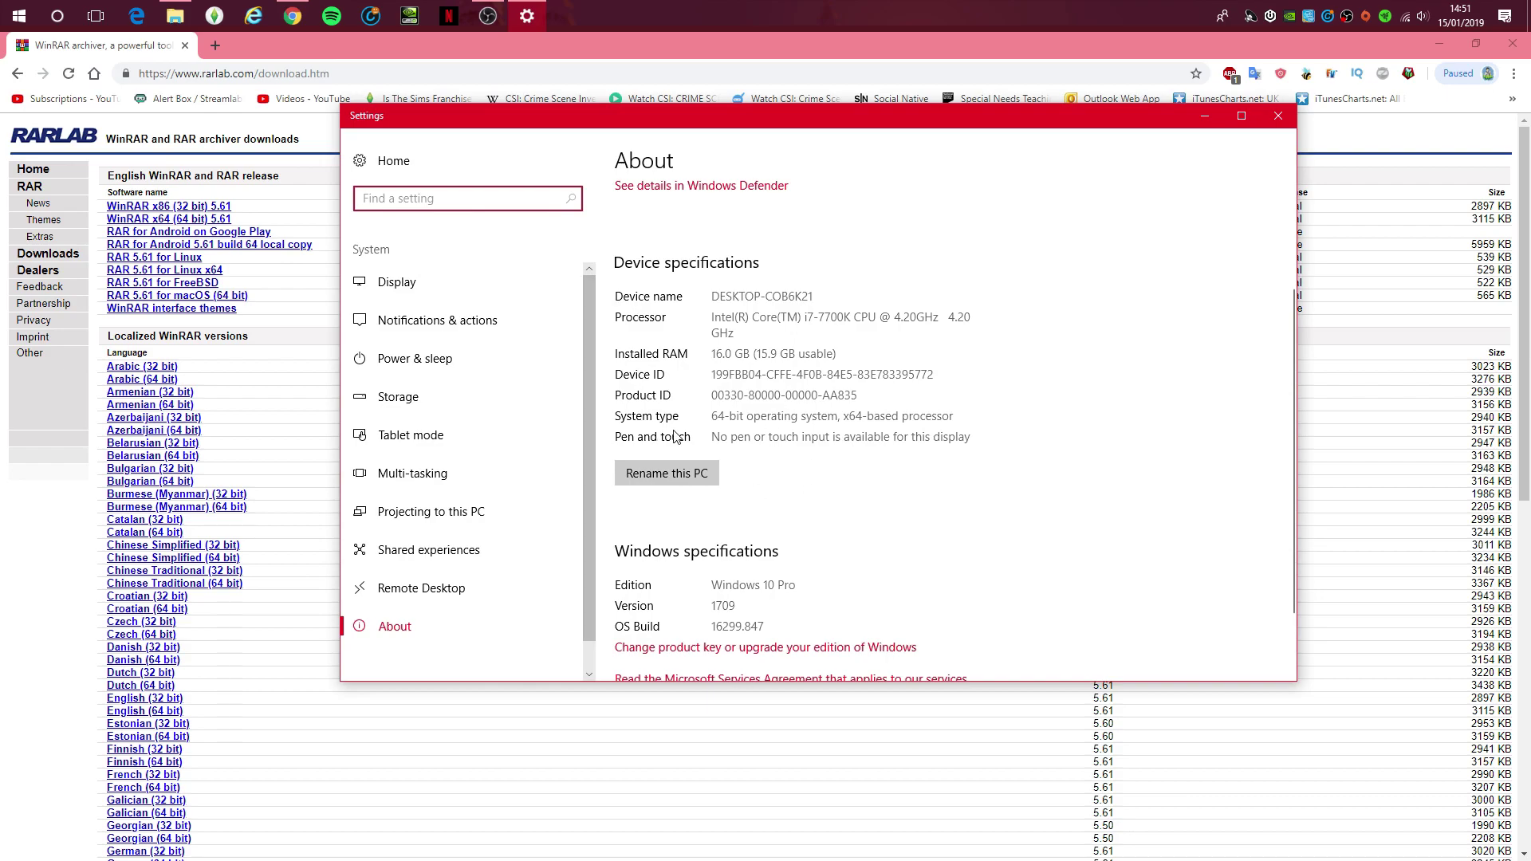
{"action": "scroll", "coordinate": [650, 500], "scroll_direction": "down", "scroll_amount": 1}
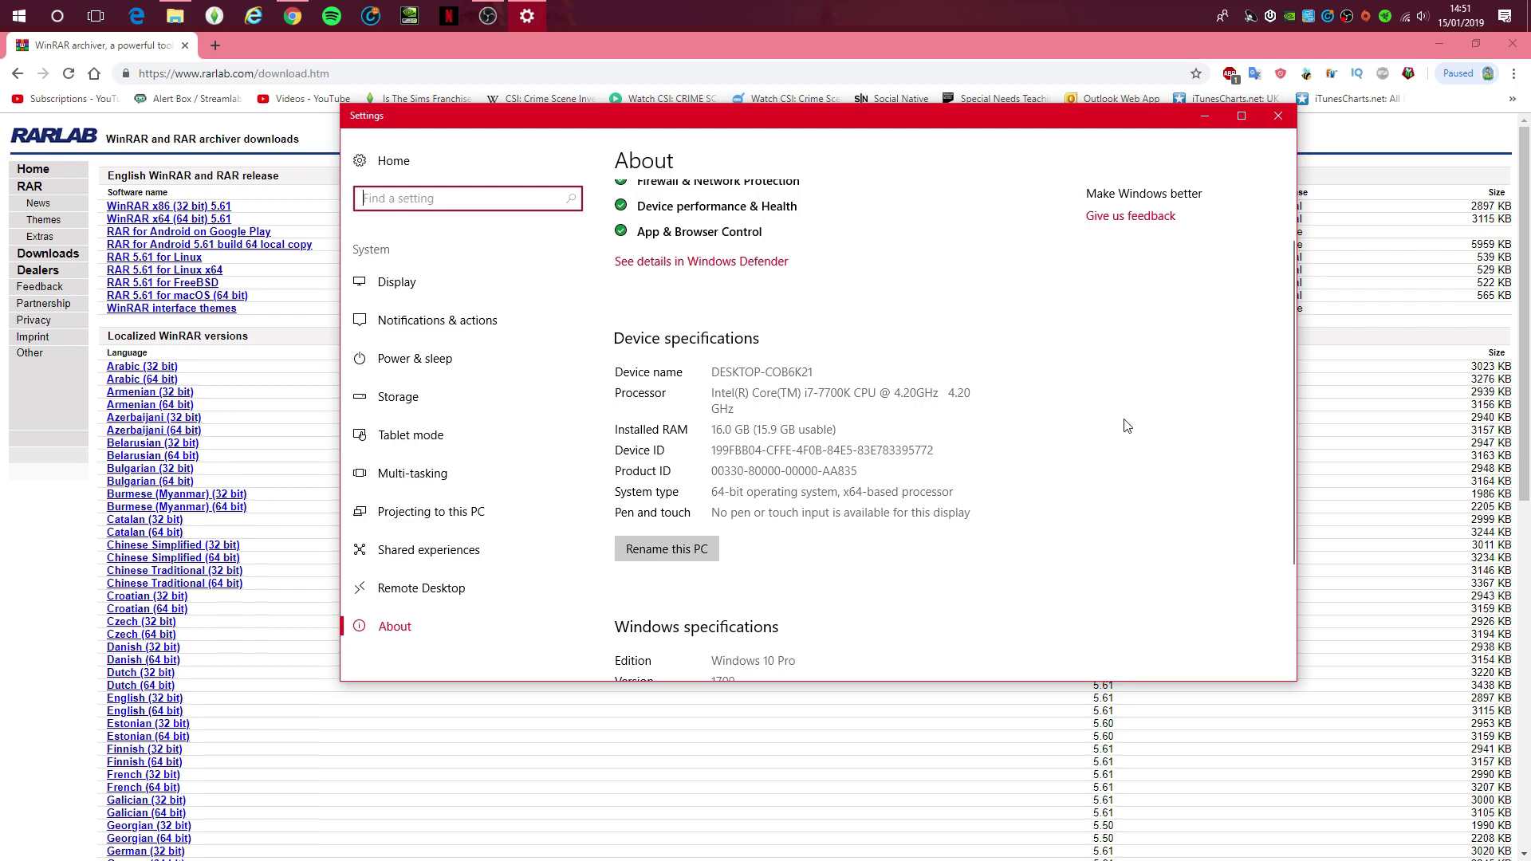
{"action": "left_click", "coordinate": [1277, 115]}
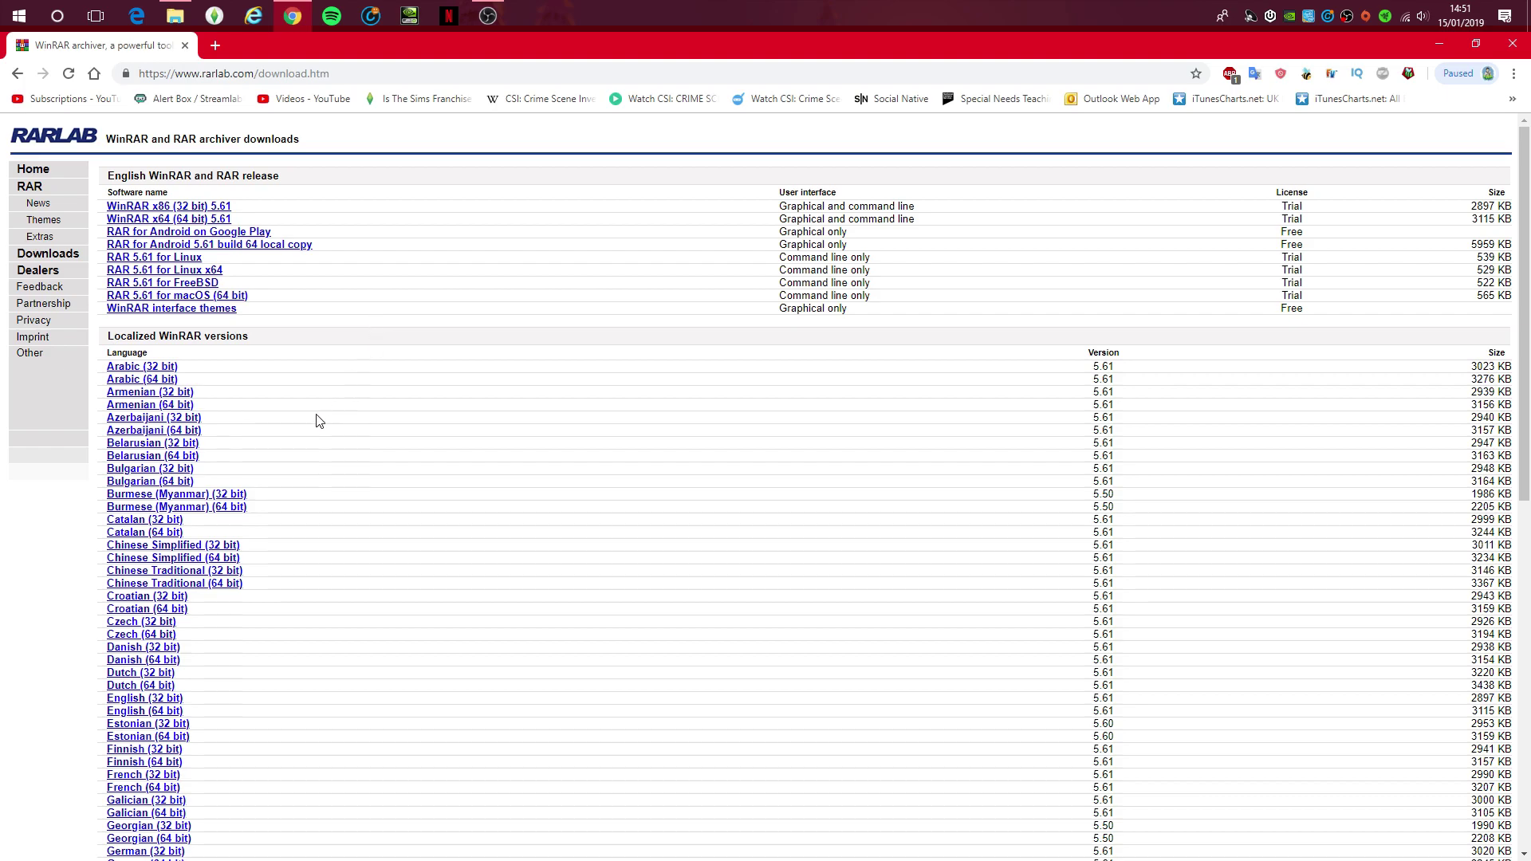
{"action": "scroll", "coordinate": [323, 406], "scroll_direction": "down", "scroll_amount": 2}
{"action": "scroll", "coordinate": [252, 479], "scroll_direction": "down", "scroll_amount": 1}
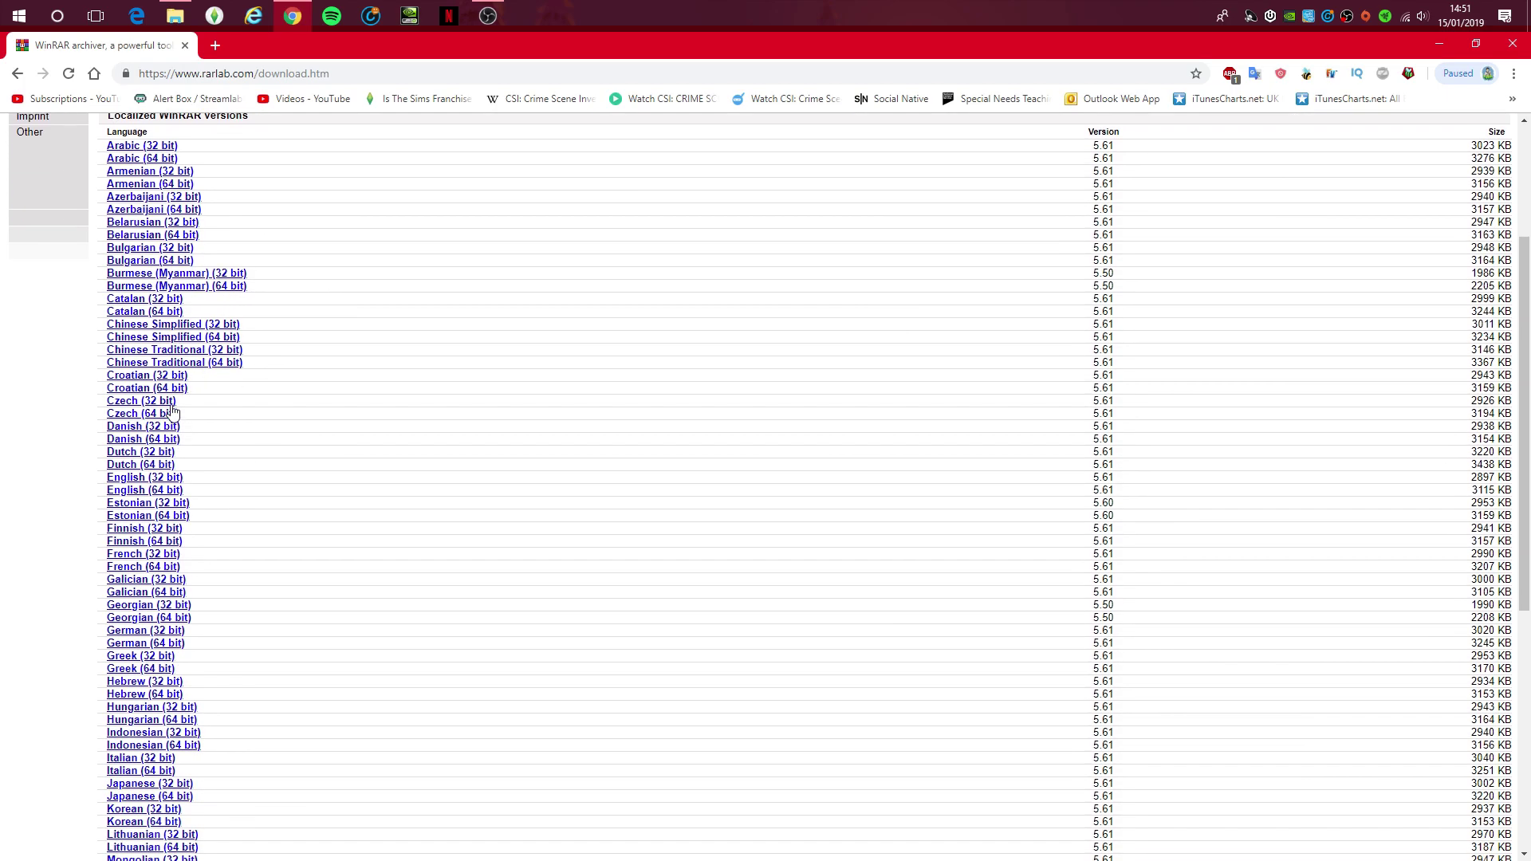
{"action": "scroll", "coordinate": [280, 387], "scroll_direction": "down", "scroll_amount": 1}
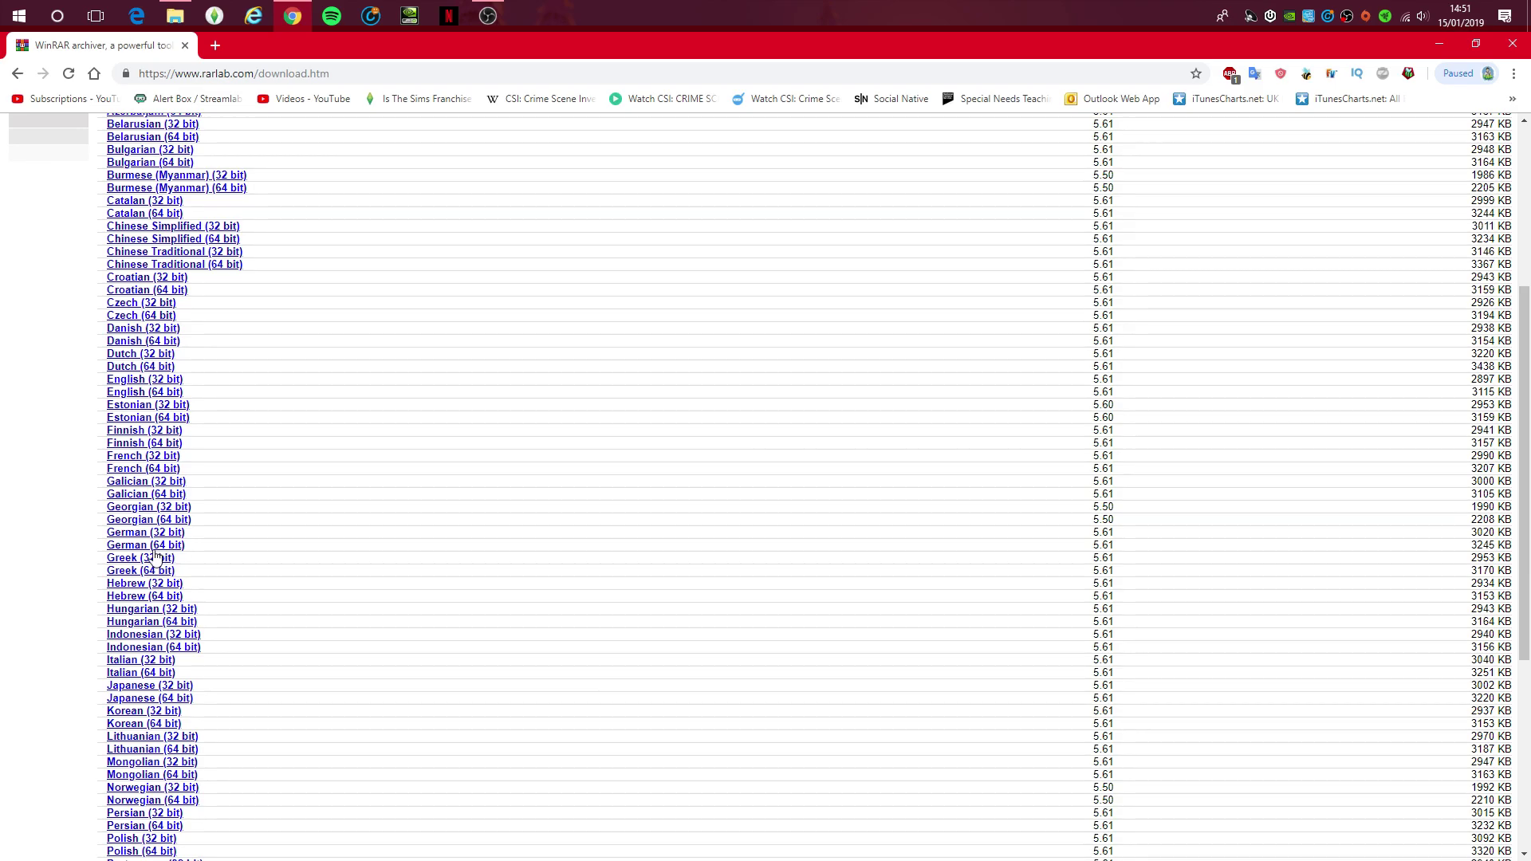
{"action": "scroll", "coordinate": [295, 567], "scroll_direction": "up", "scroll_amount": 2}
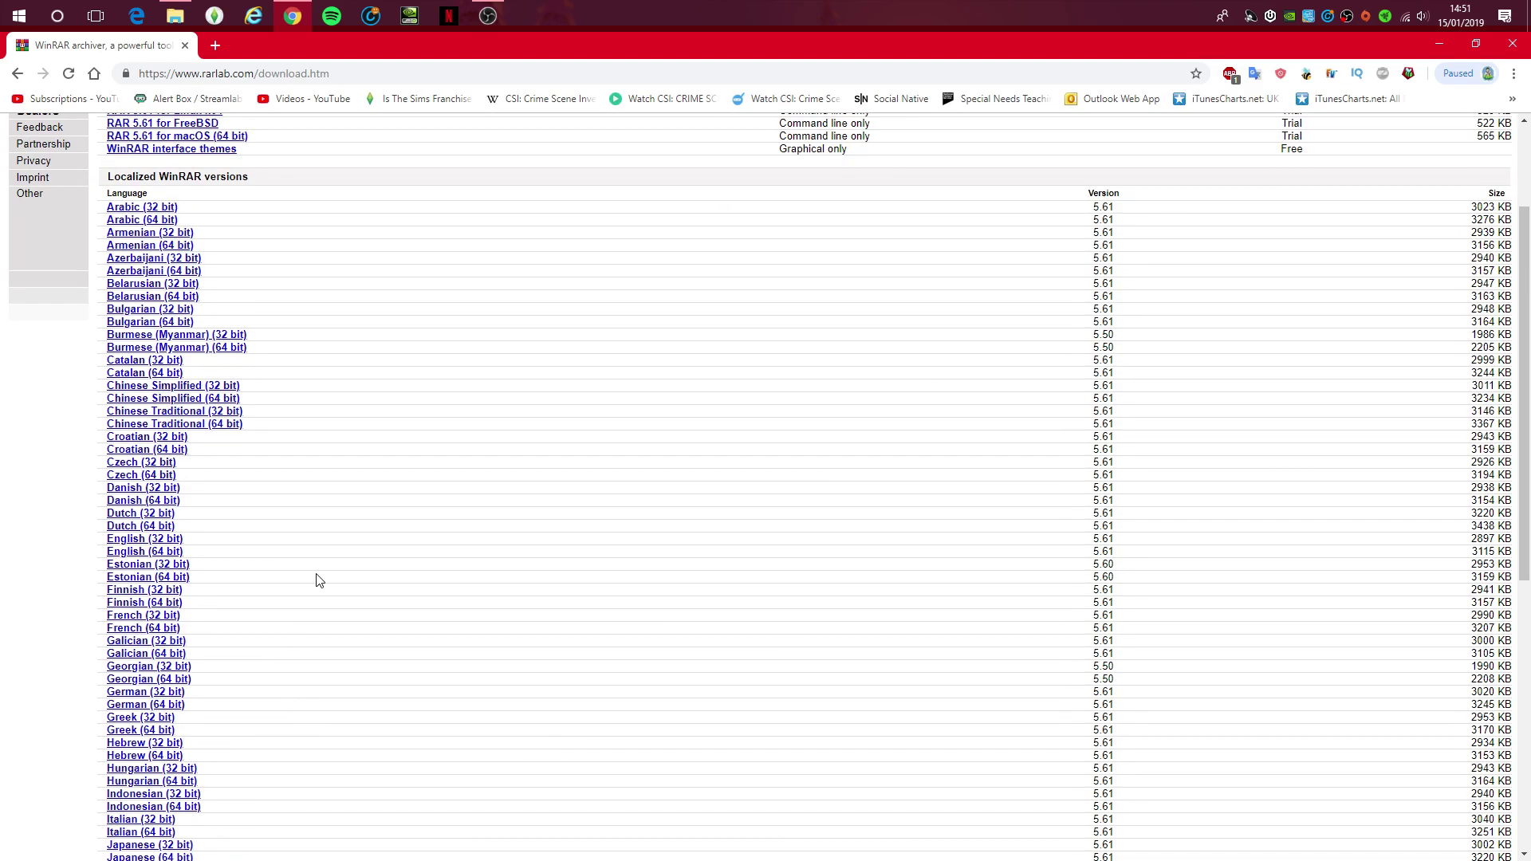
{"action": "scroll", "coordinate": [318, 581], "scroll_direction": "up", "scroll_amount": 2}
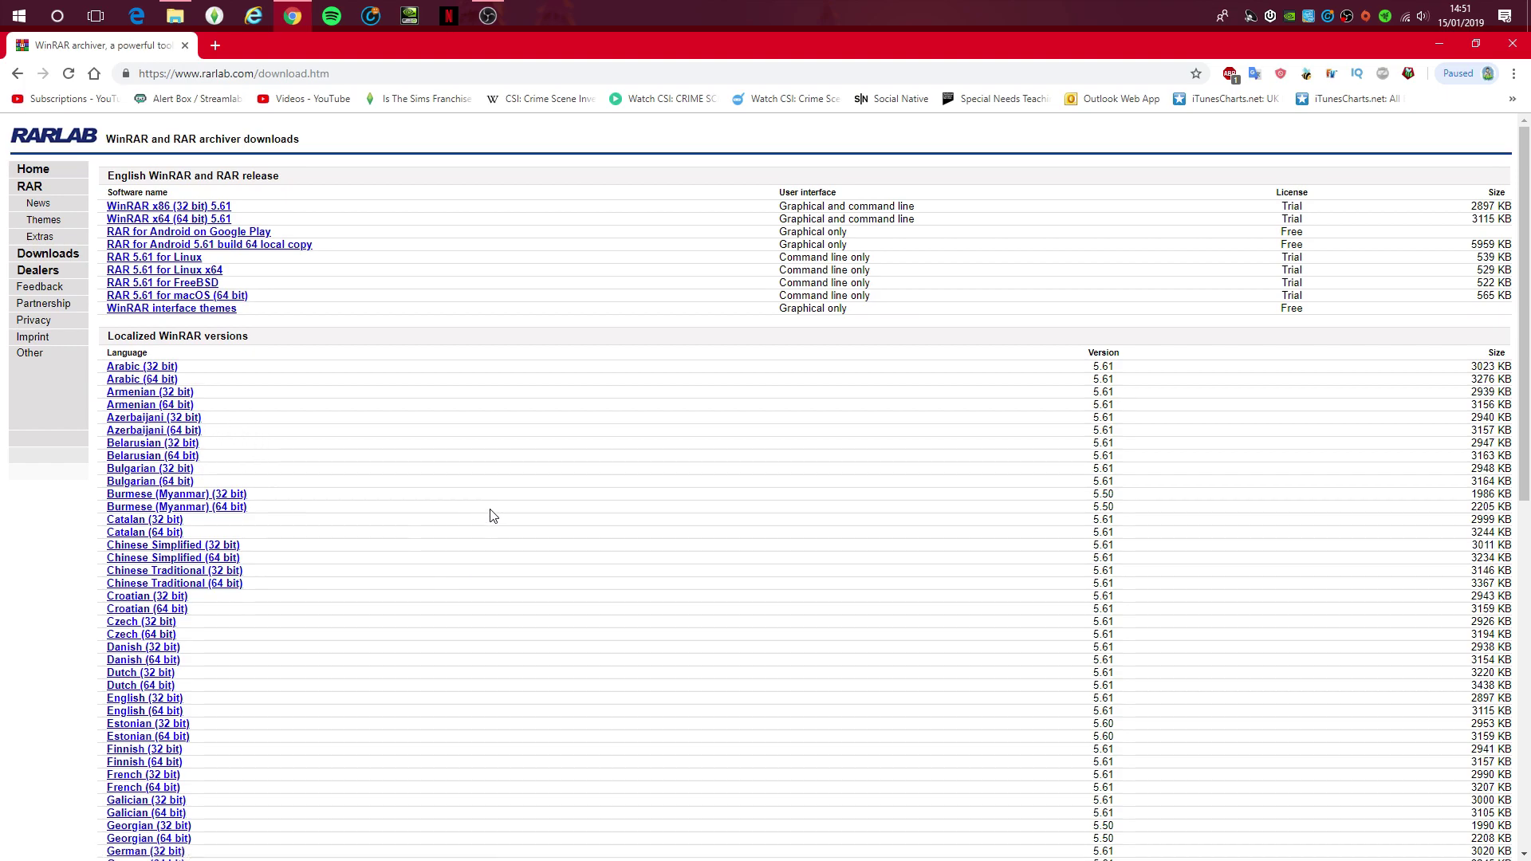
Step: Download the WinRAR x64 5.61 installer from RARLAB and open it when finished
{"action": "left_click", "coordinate": [193, 220]}
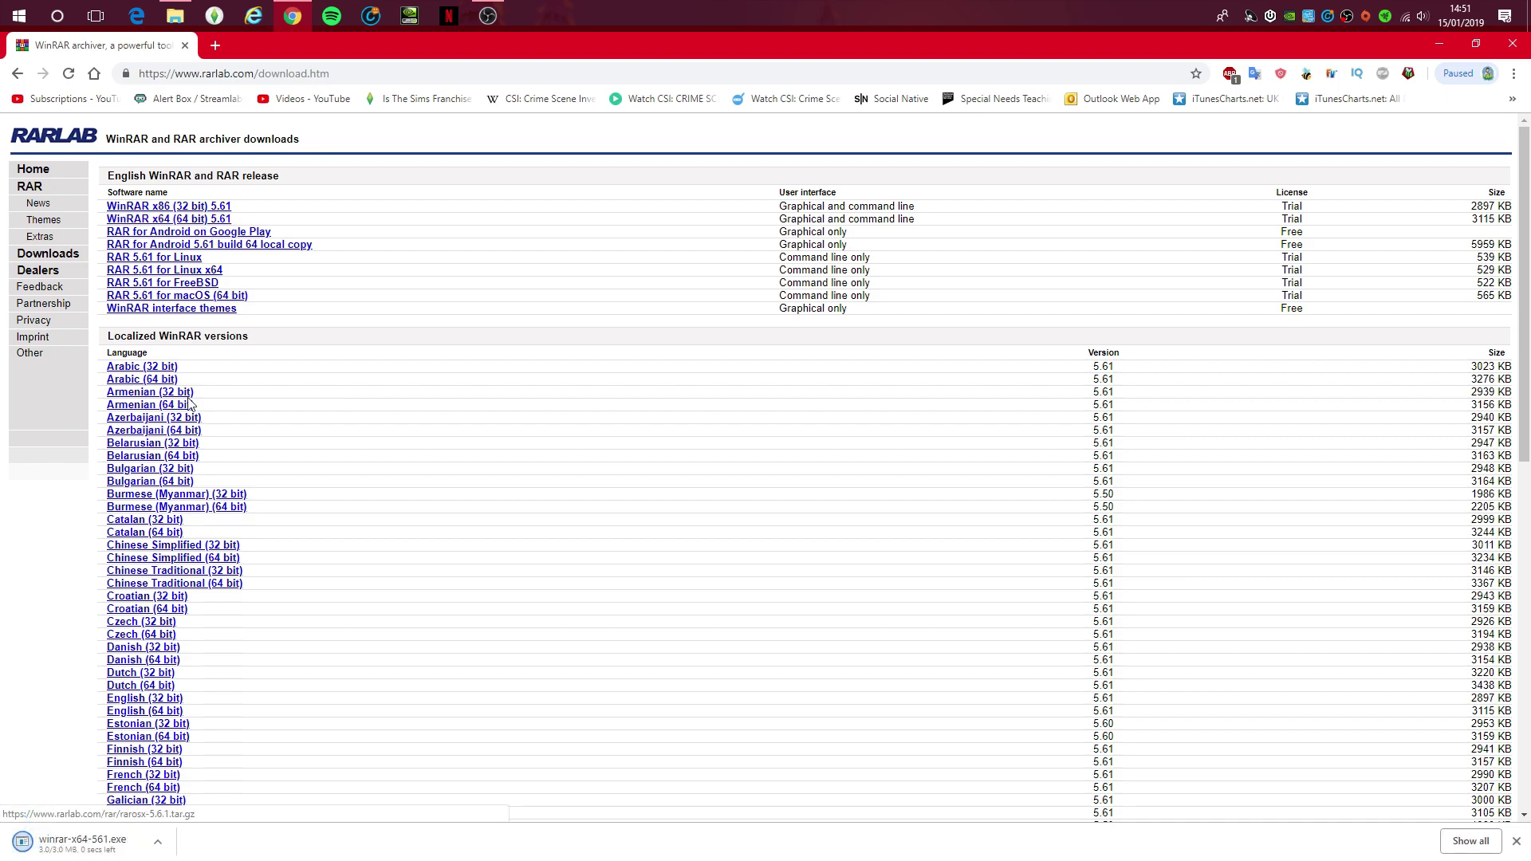
{"action": "right_click", "coordinate": [102, 847]}
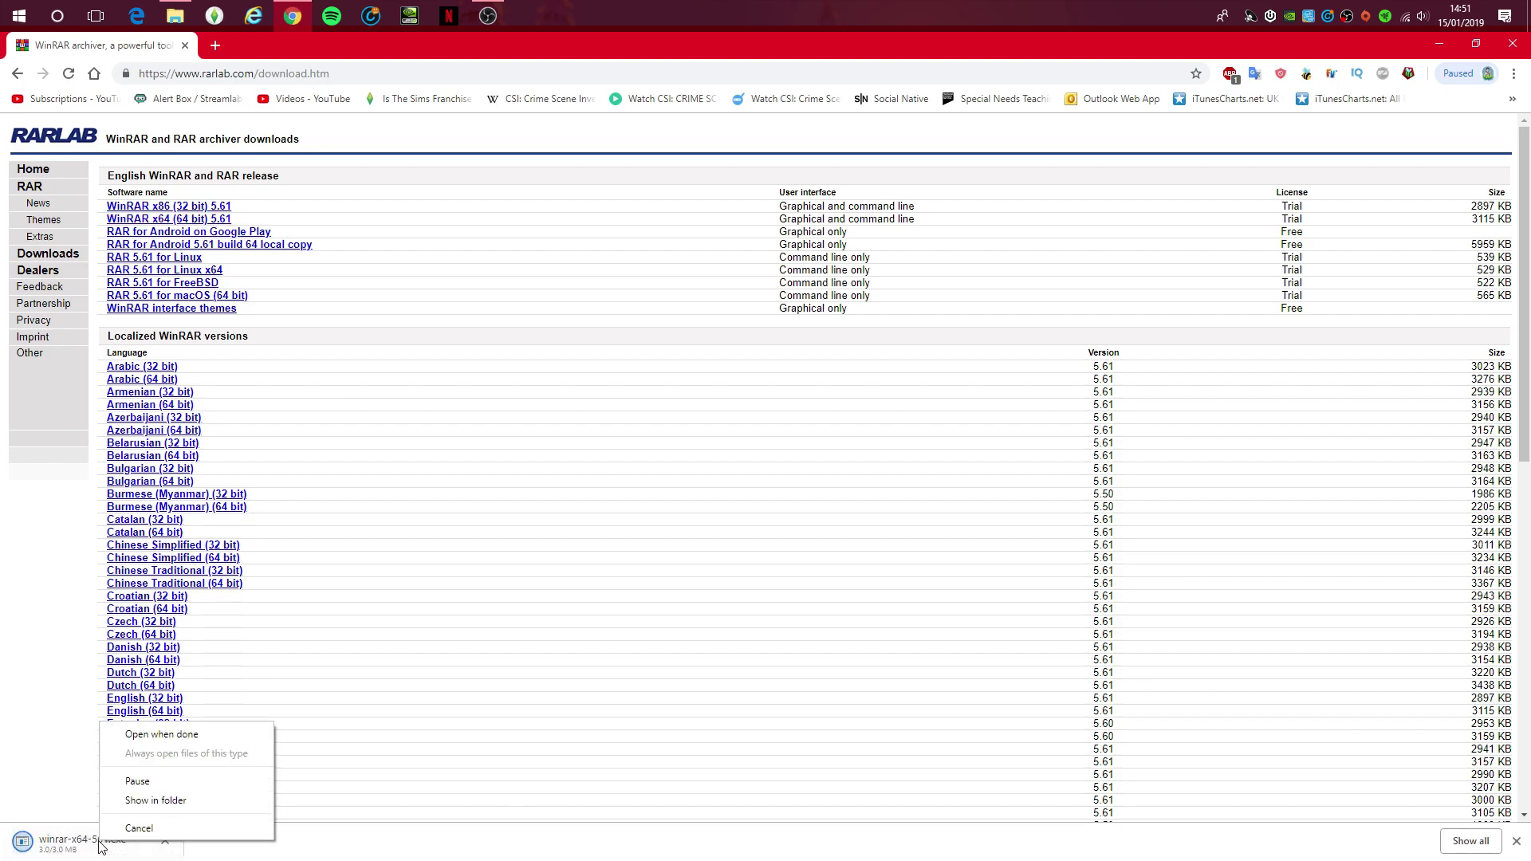
{"action": "left_click", "coordinate": [144, 732]}
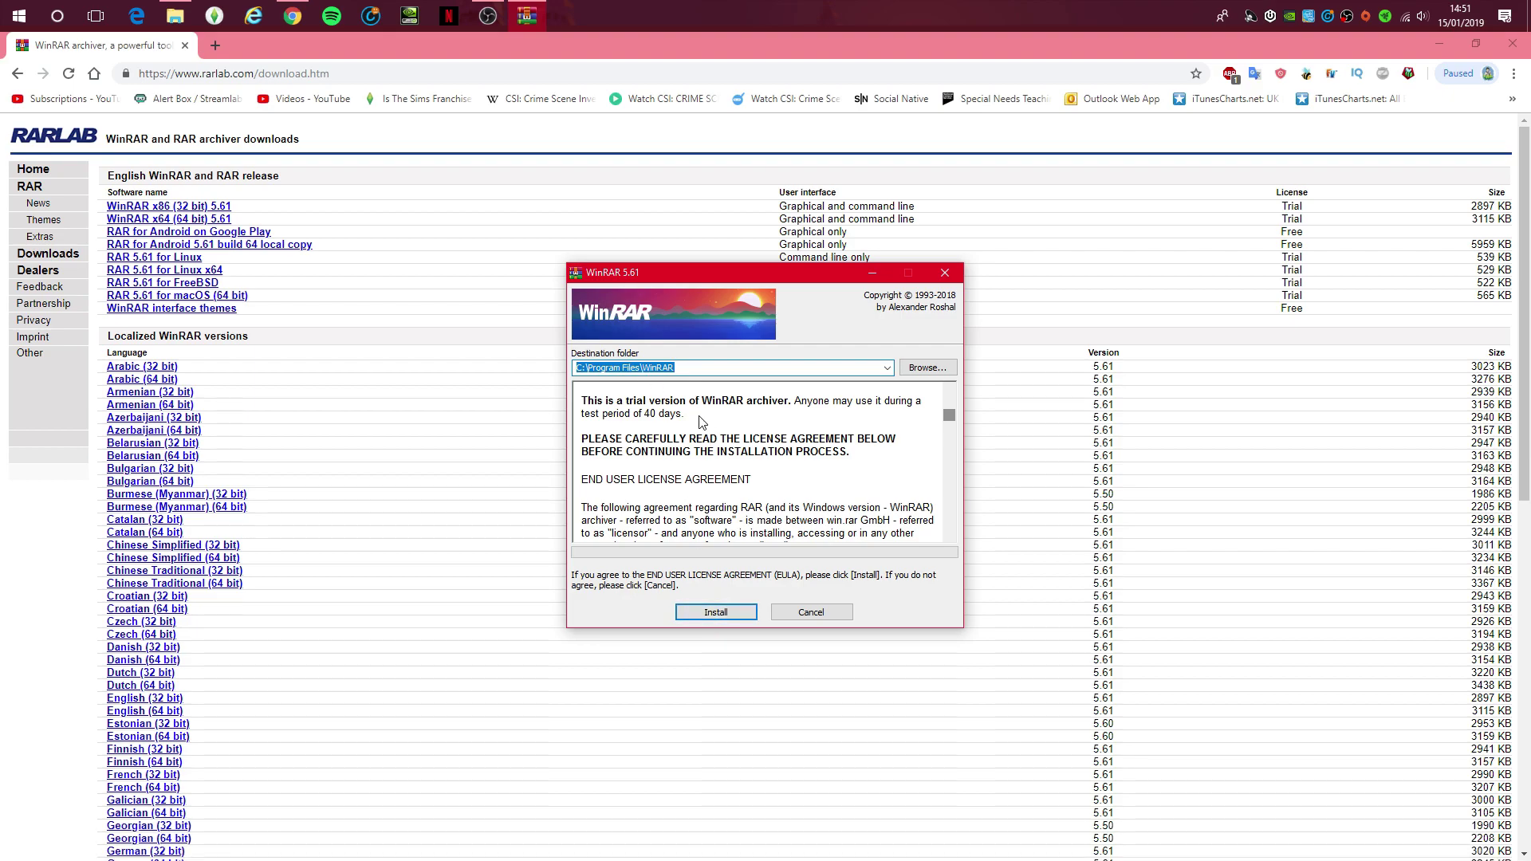
Step: Install WinRAR 5.61 to C:\Program Files\WinRAR, keeping default integration options, then finish setup
{"action": "left_click", "coordinate": [718, 613]}
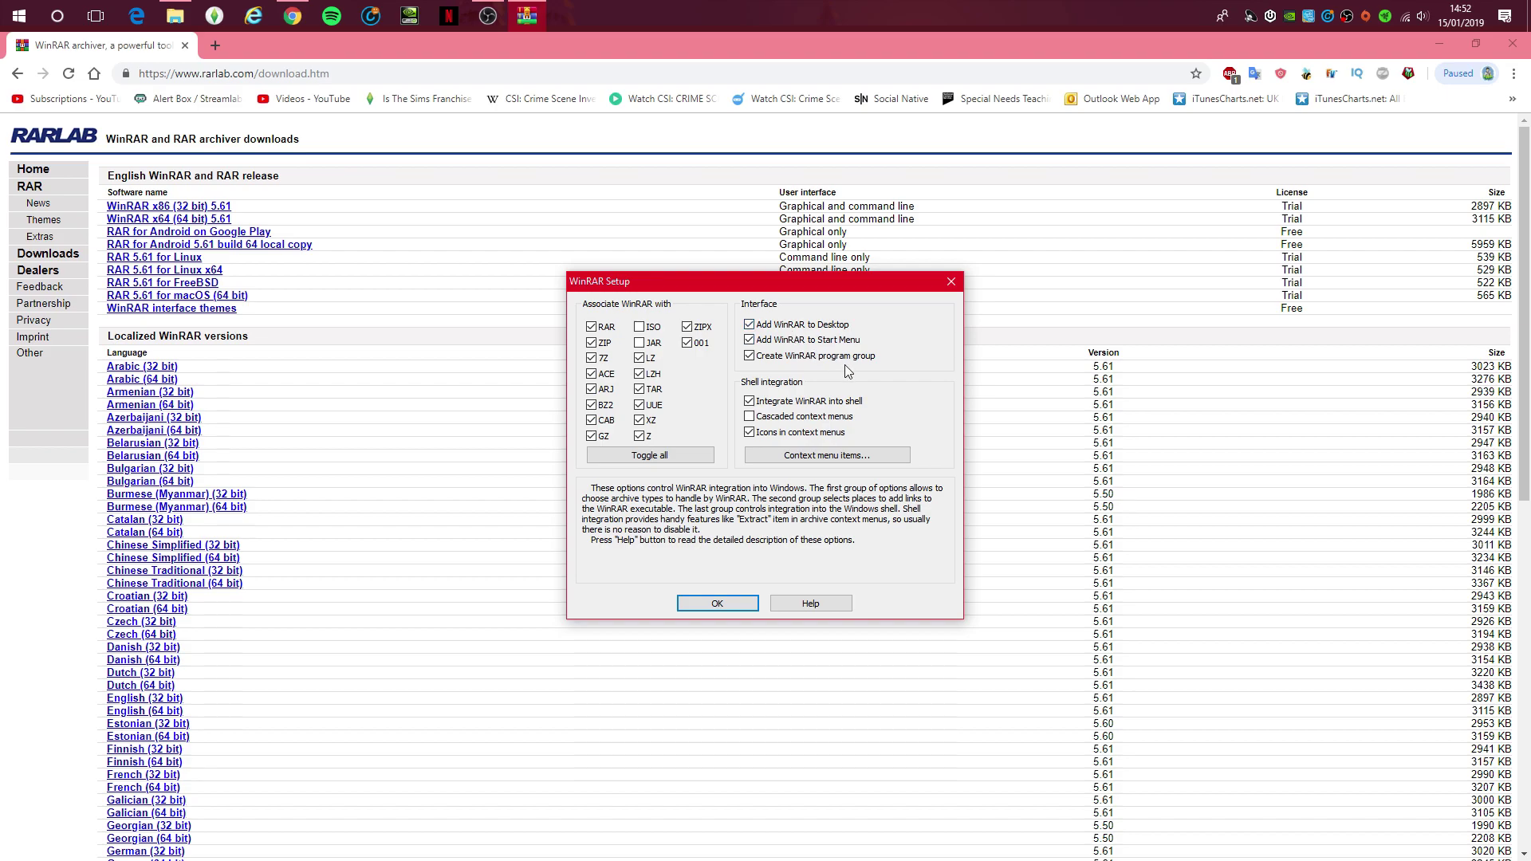
{"action": "left_click", "coordinate": [718, 603]}
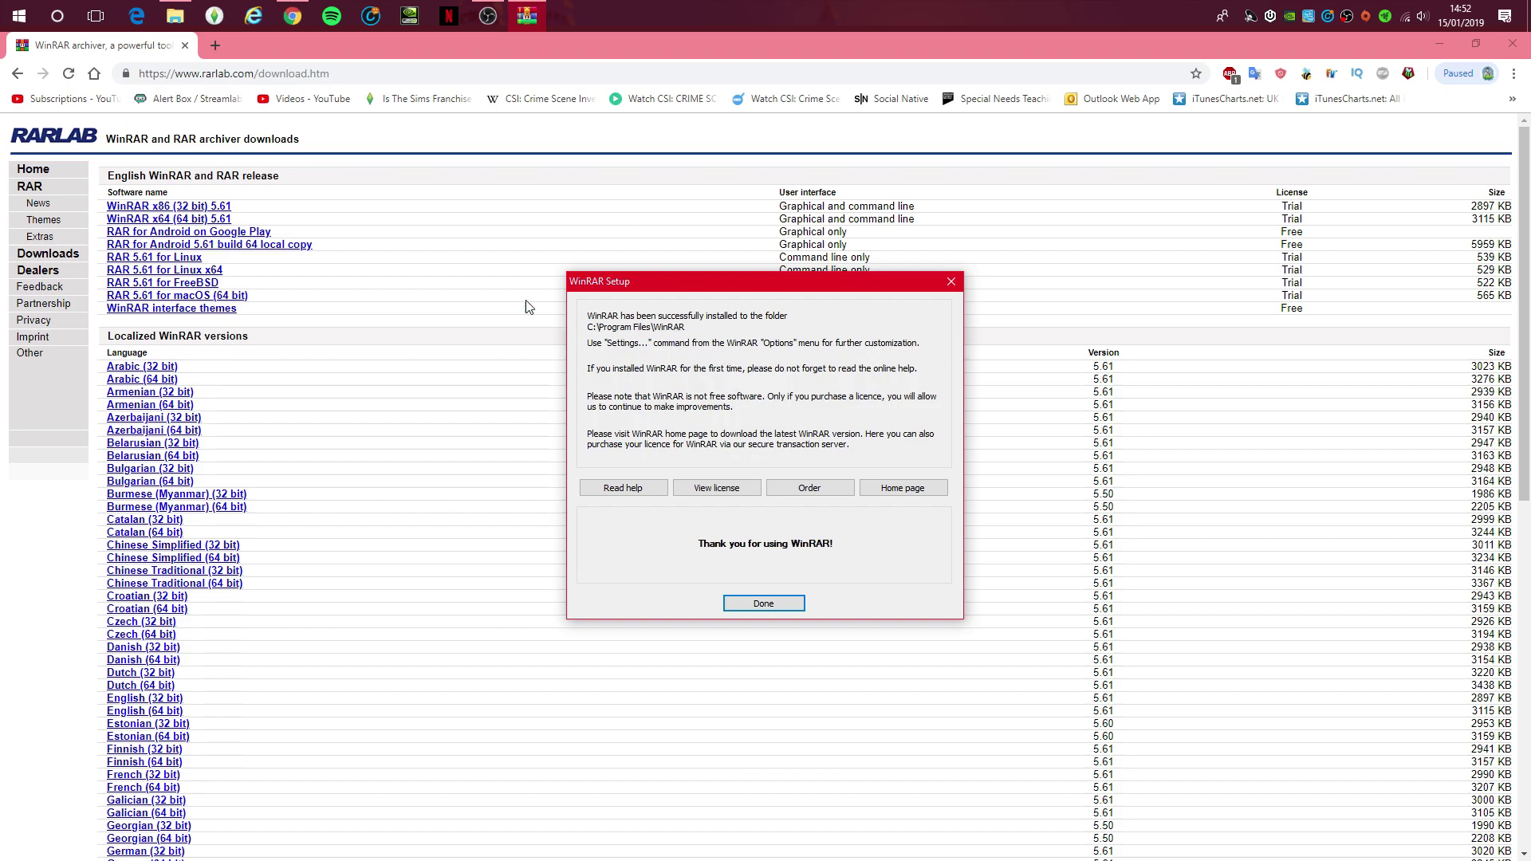
{"action": "left_click", "coordinate": [761, 603]}
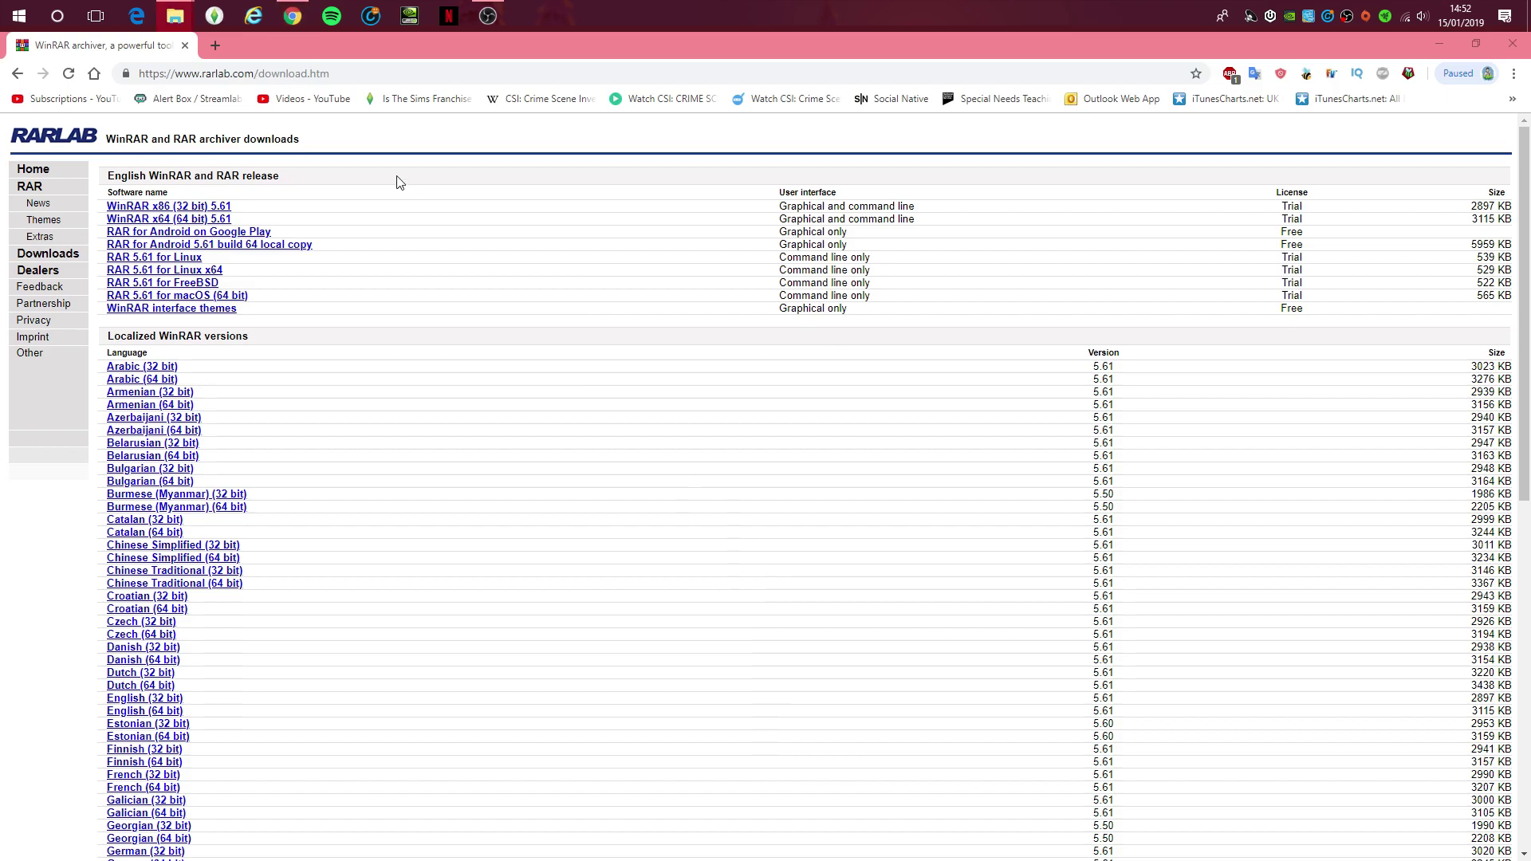